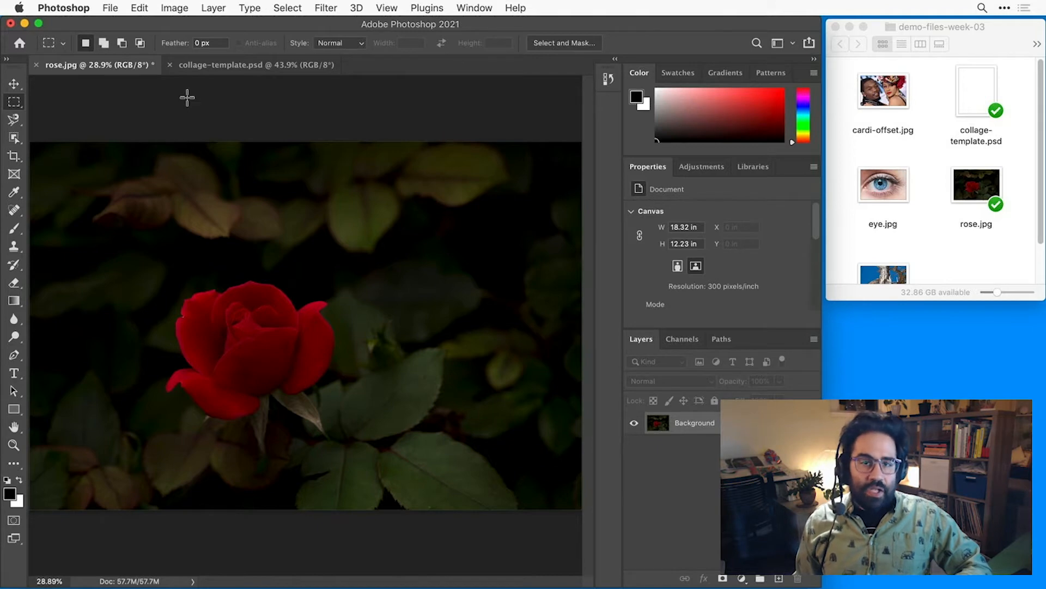
Step: Select the red rose in rose.jpg by framing it with the Object Selection tool in Rectangle mode
click(207, 70)
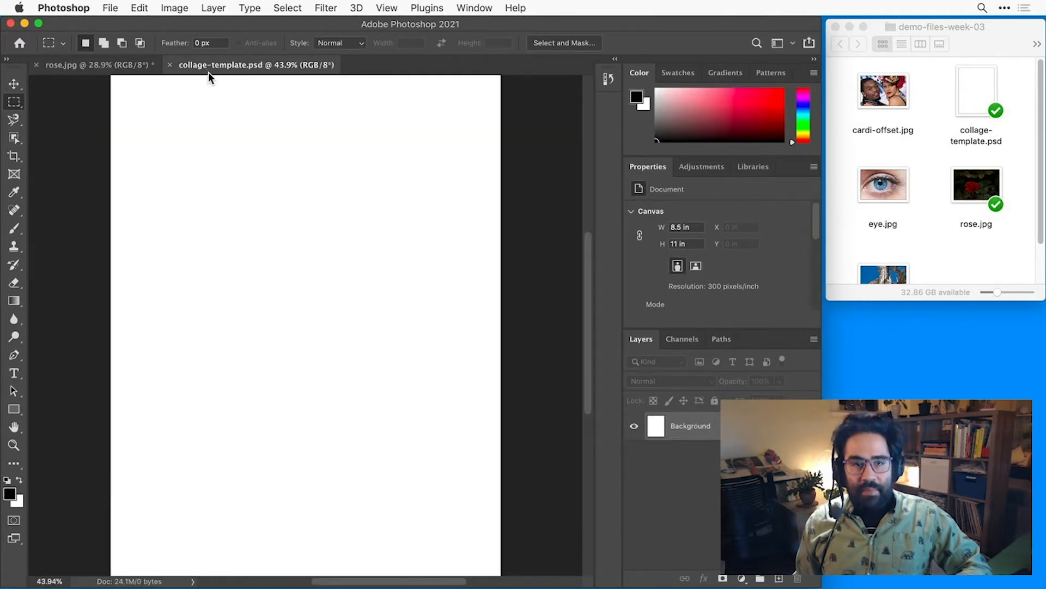
click(73, 68)
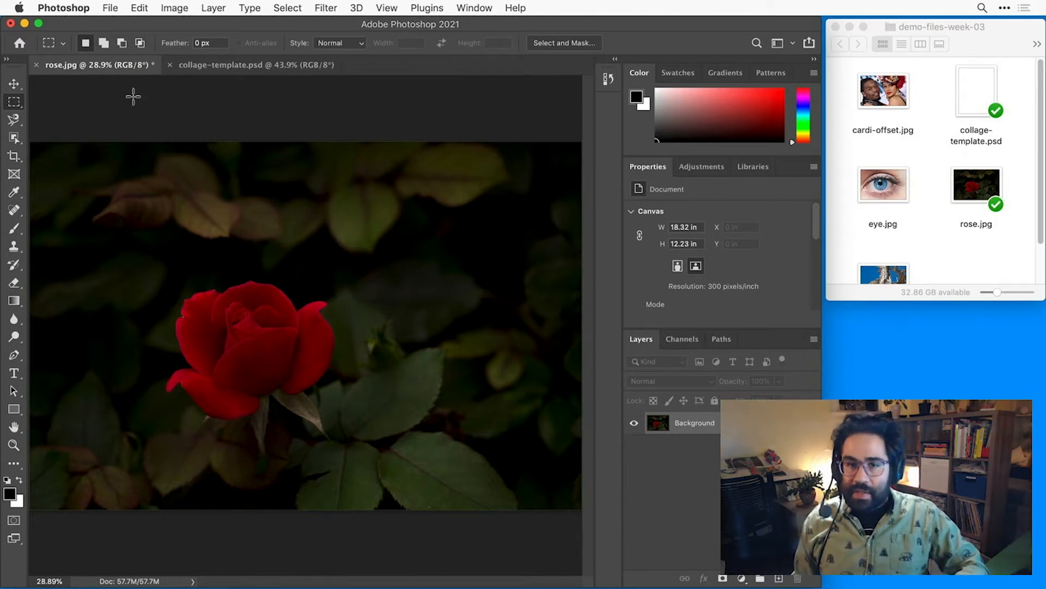
click(17, 139)
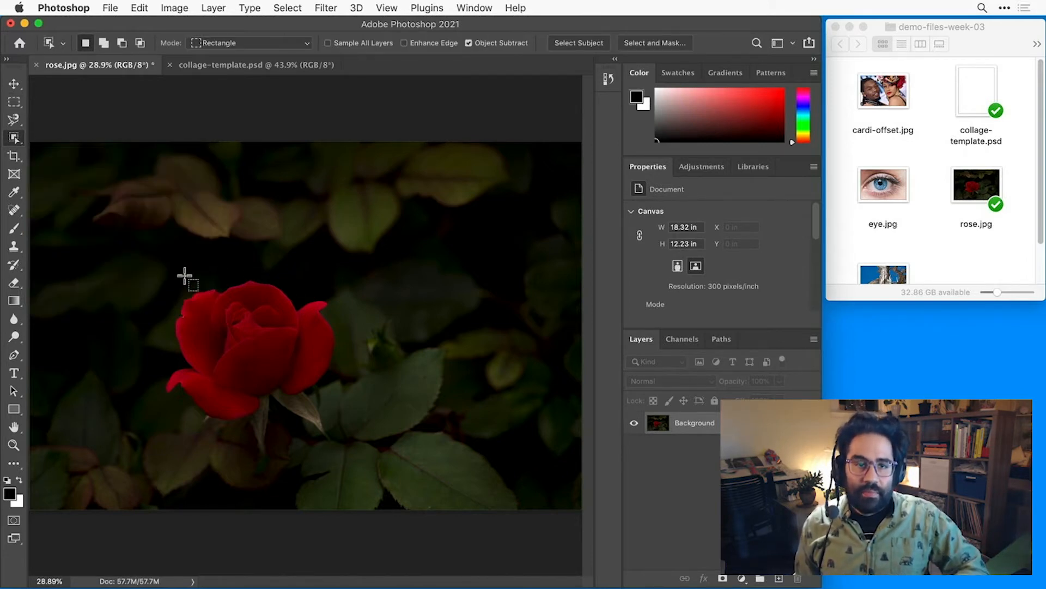
drag(152, 280, 345, 457)
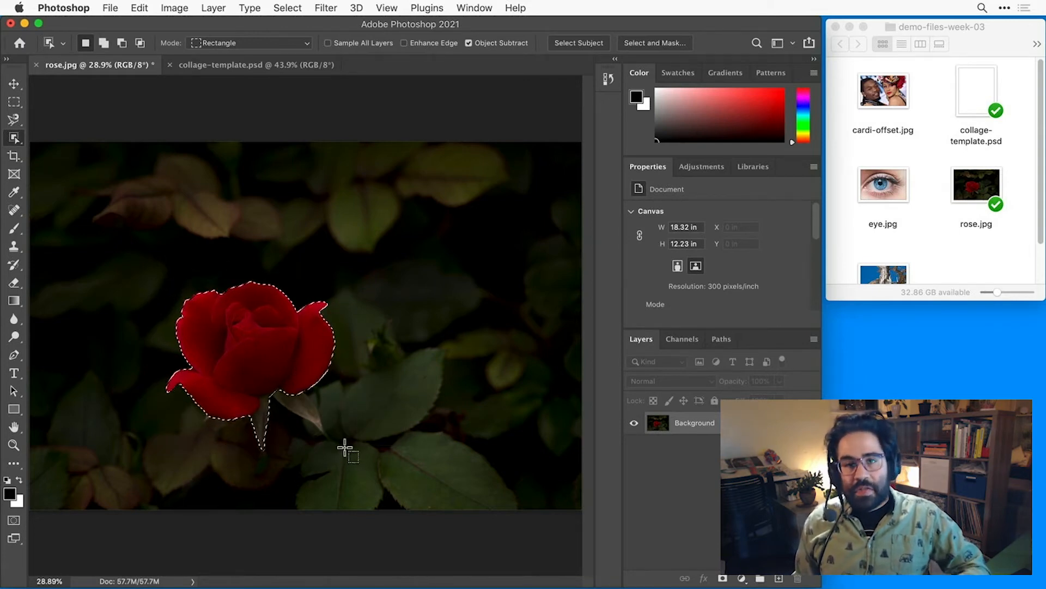
Step: Subtract the dark background sliver between the rose's lower-left curled petal and the petal above it, using the Lasso tool
scroll(190, 373, up, 3)
scroll(191, 374, up, 3)
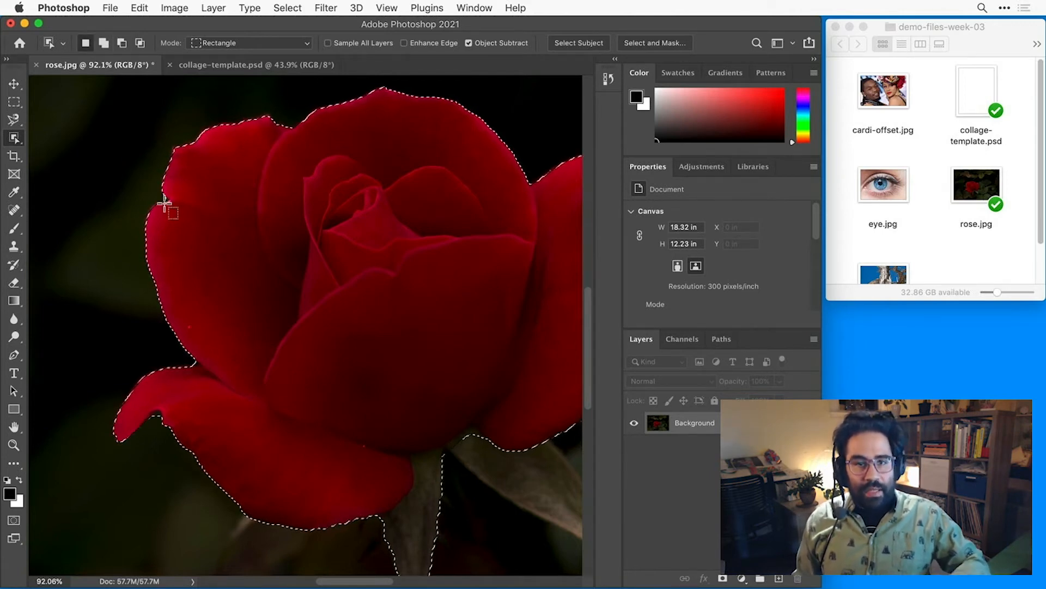
scroll(423, 395, down, 5)
scroll(423, 395, right, 3)
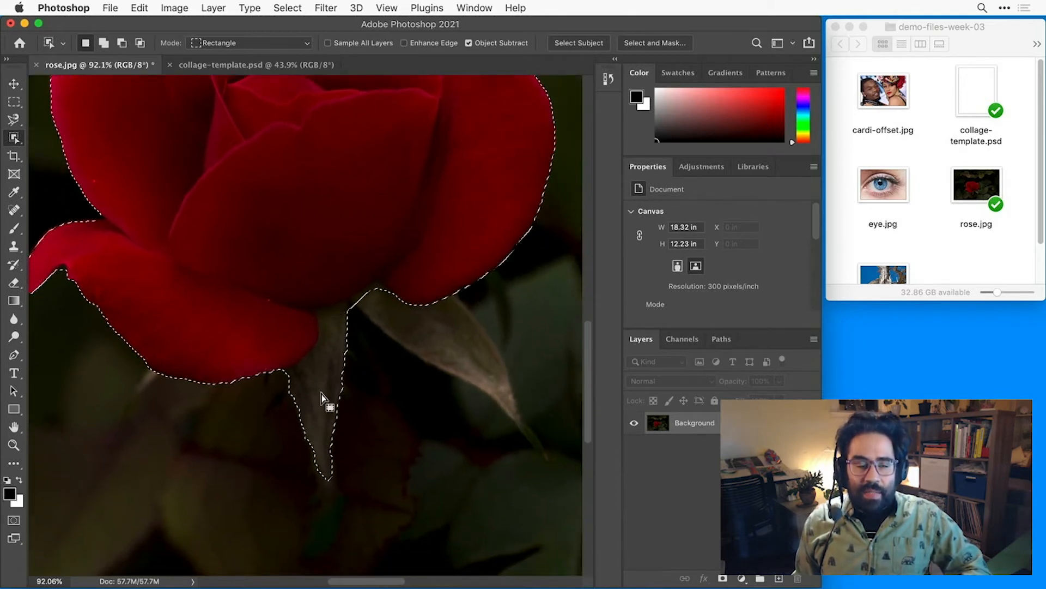
drag(313, 250, 337, 398)
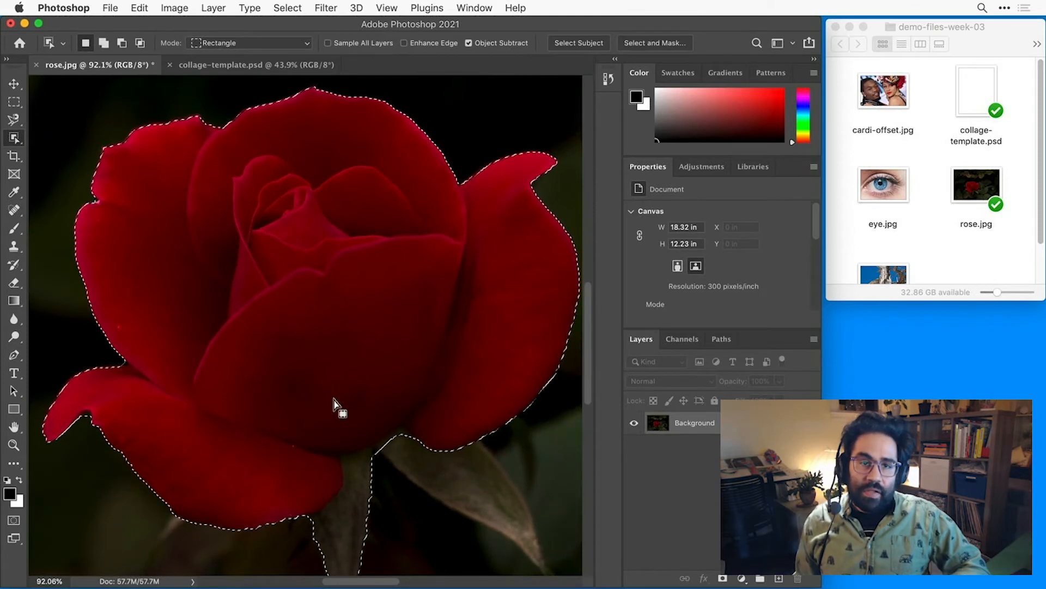
click(14, 120)
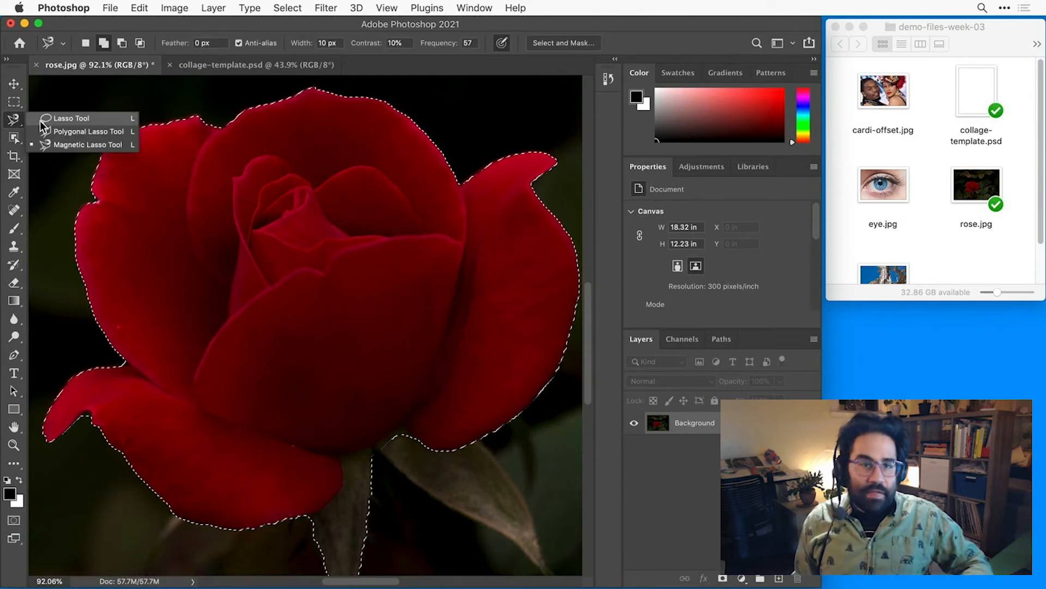
click(110, 118)
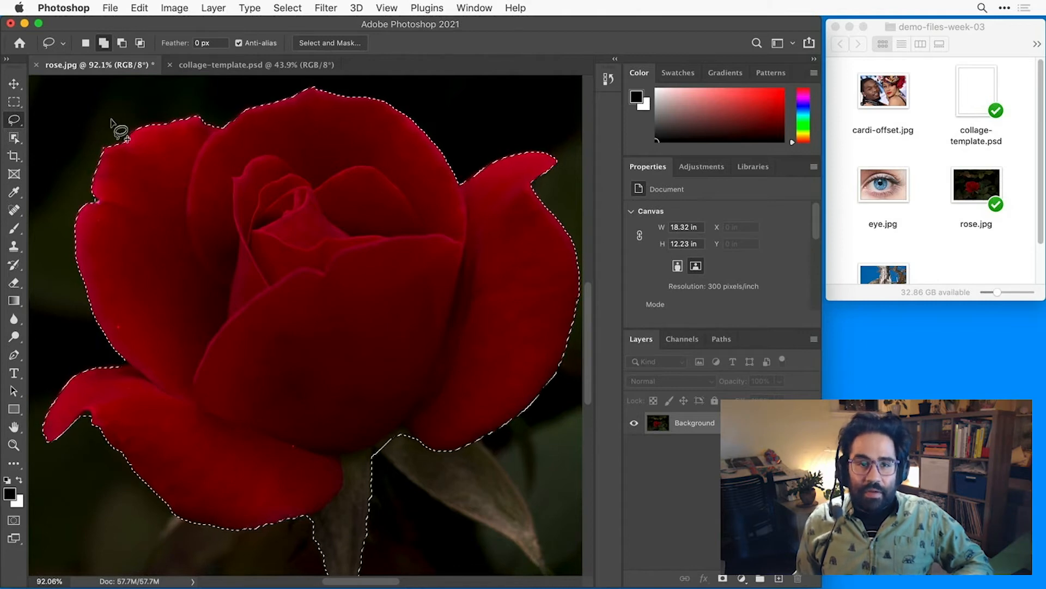
click(121, 43)
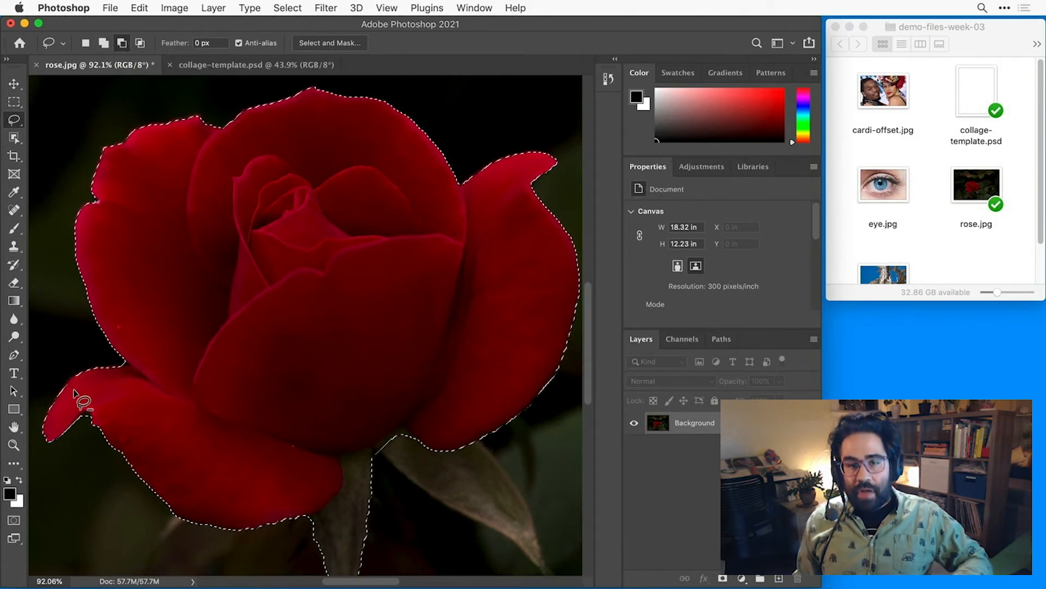
scroll(75, 392, up, 2)
scroll(76, 409, up, 5)
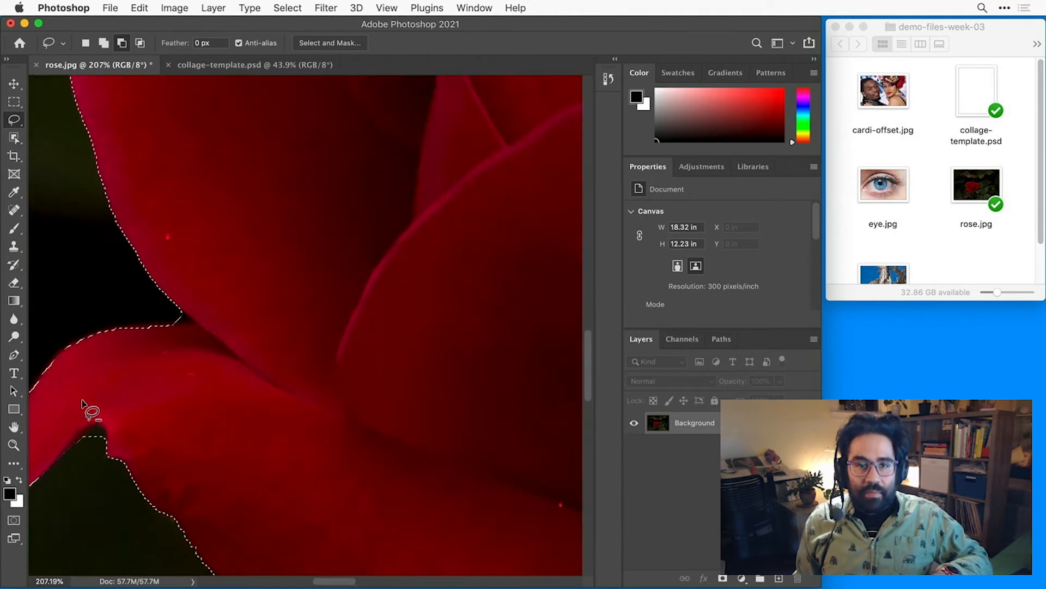
mouse_move(179, 331)
mouse_down()
mouse_move(163, 323)
mouse_move(197, 326)
mouse_move(154, 296)
mouse_move(147, 304)
mouse_up()
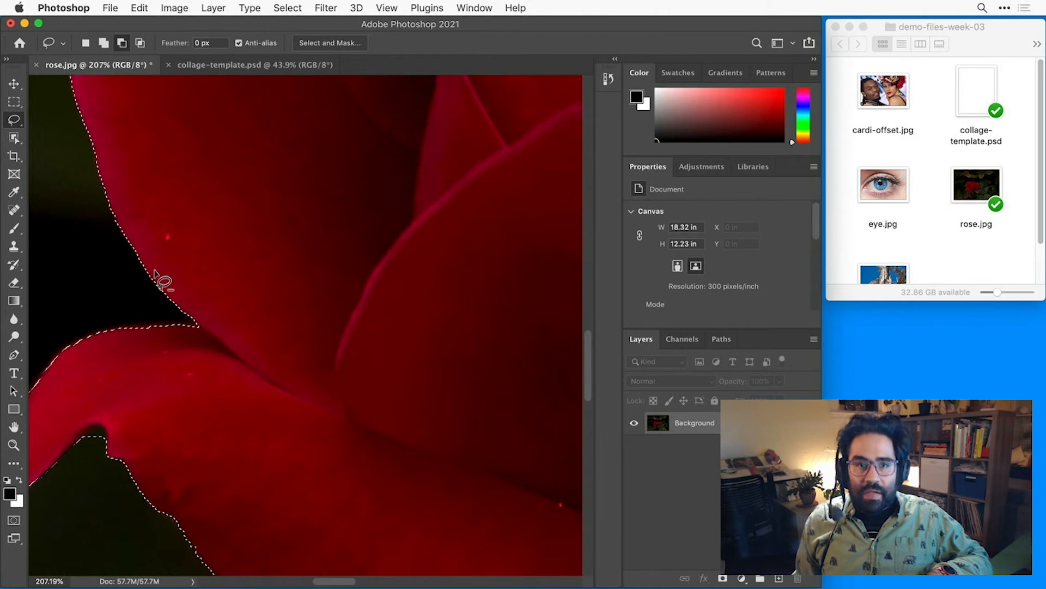
Step: Subtract the background pocket beneath the lower-left petal's curled tip from the selection
drag(136, 385, 233, 273)
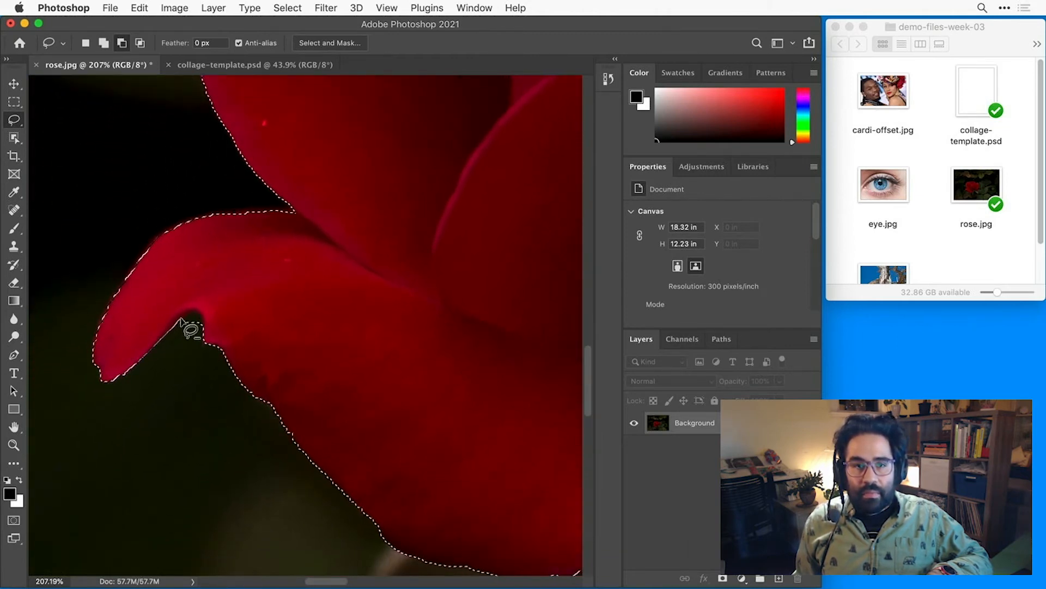
mouse_move(192, 314)
mouse_down()
mouse_move(203, 325)
mouse_move(194, 343)
mouse_up()
drag(183, 344, 181, 343)
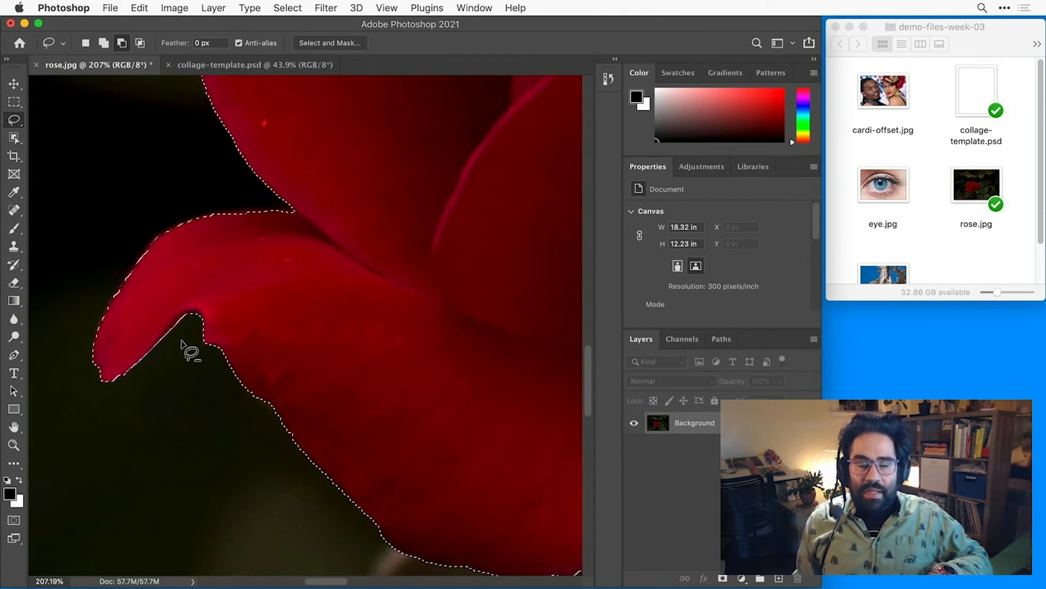
Step: Subtract the small background notch between the two petals on the rose's upper-left edge from the selection
scroll(218, 327, down, 5)
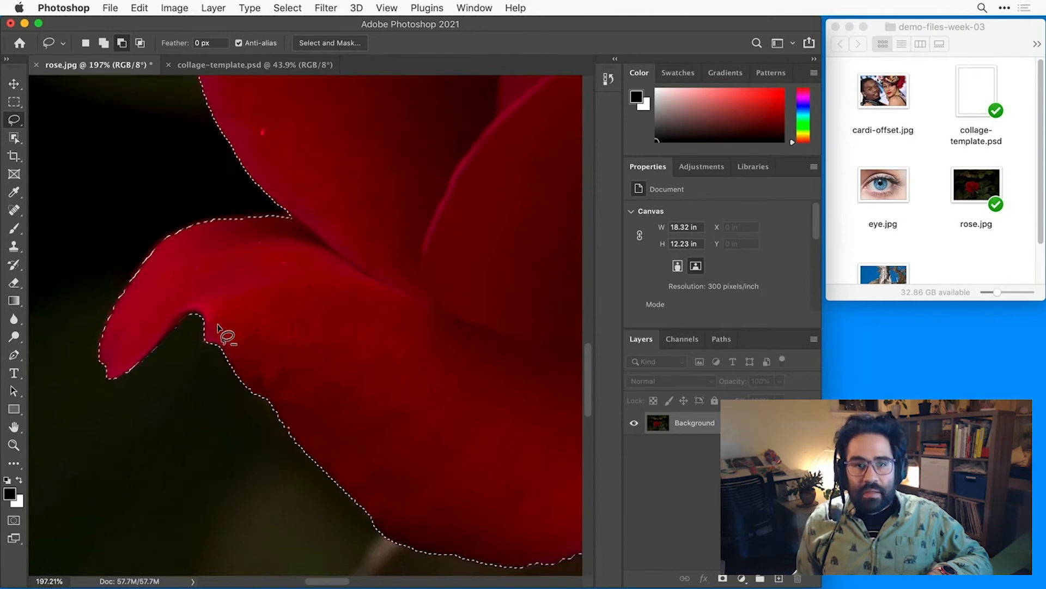
scroll(271, 294, down, 3)
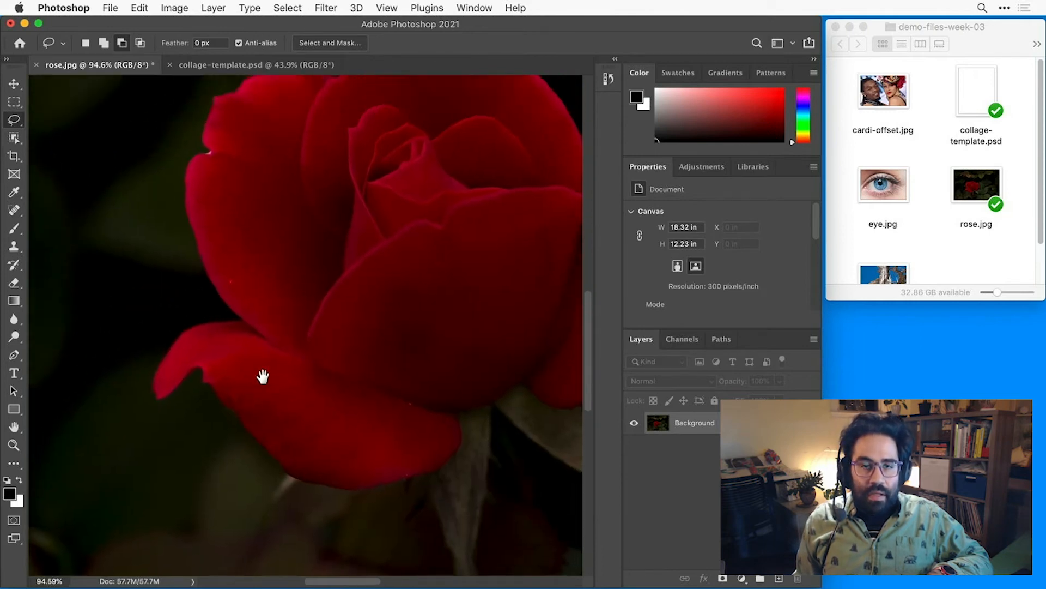
scroll(210, 248, up, 6)
scroll(210, 255, up, 3)
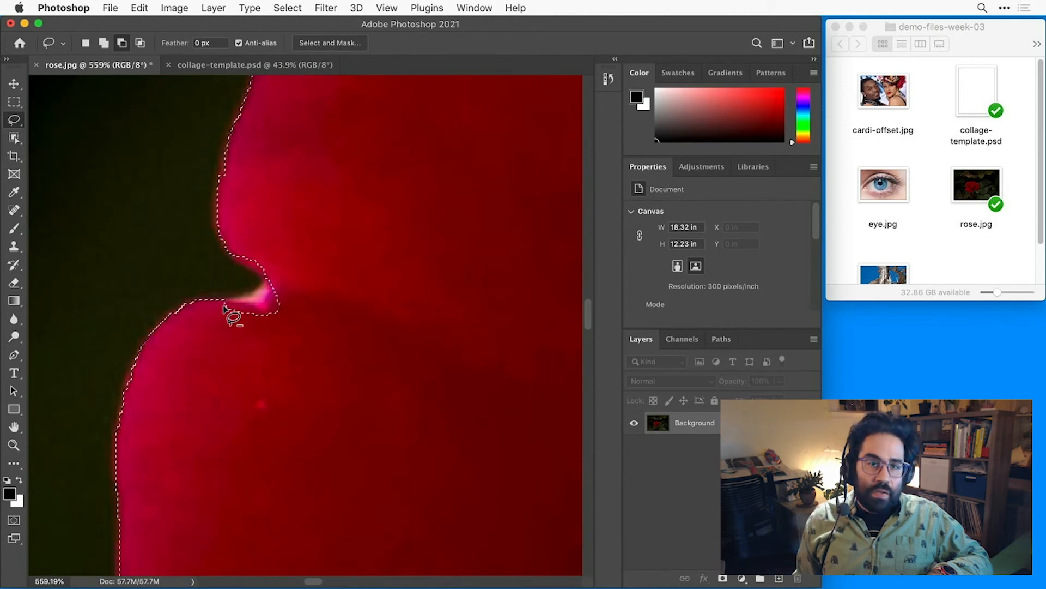
drag(232, 314, 239, 264)
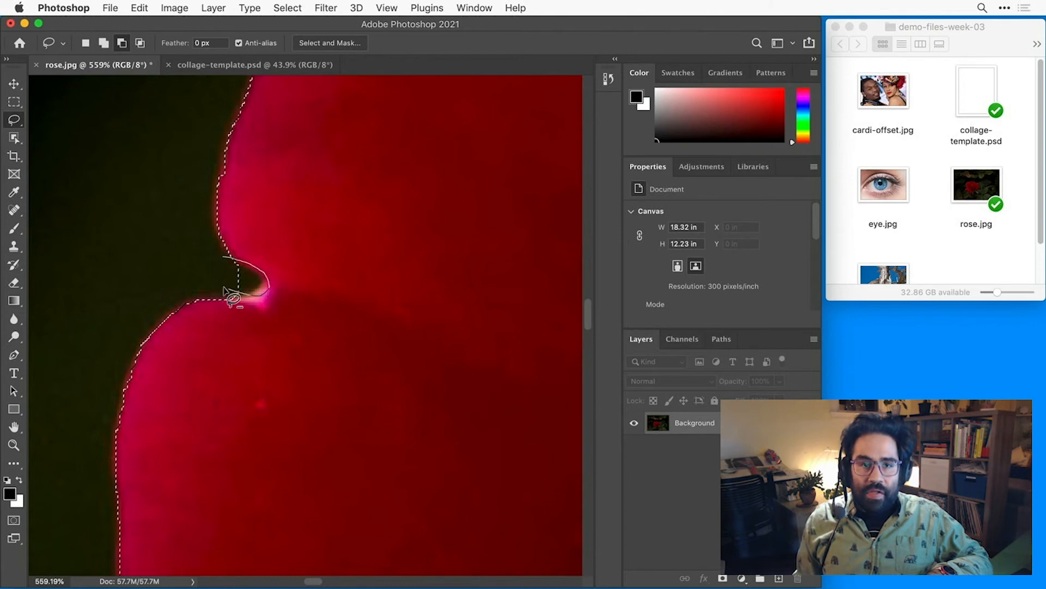
mouse_move(224, 288)
mouse_down()
mouse_move(228, 236)
mouse_move(271, 264)
mouse_move(399, 306)
mouse_move(316, 303)
mouse_move(389, 292)
mouse_move(358, 369)
mouse_up()
Step: Trim the selection into the corner where the rose's top petal meets the right-hand petal
scroll(242, 212, down, 3)
mouse_move(489, 308)
mouse_down()
mouse_move(149, 299)
mouse_move(302, 320)
mouse_move(305, 348)
mouse_move(181, 285)
mouse_up()
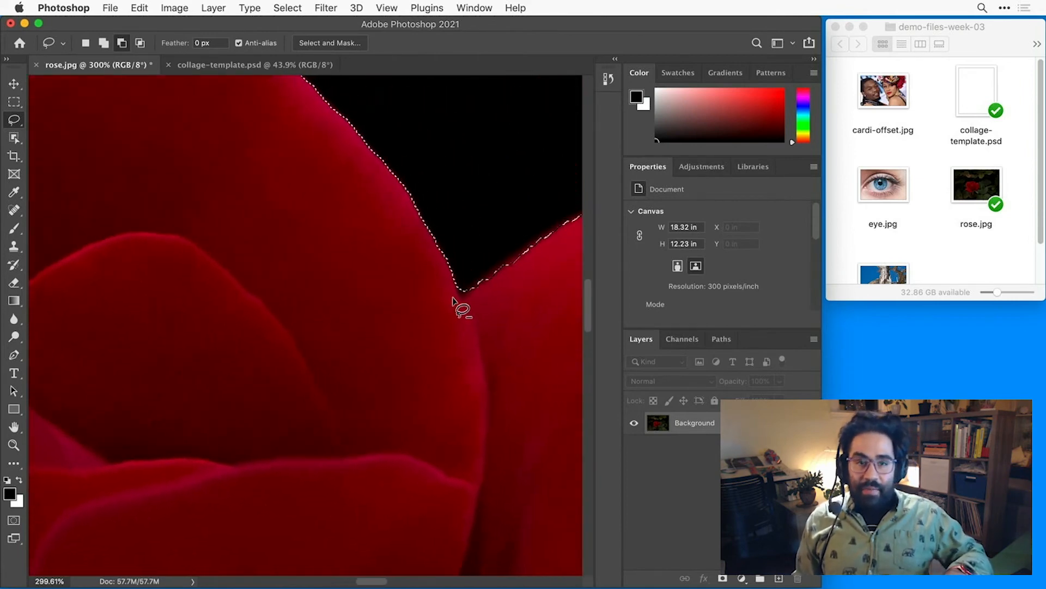
drag(455, 282, 459, 294)
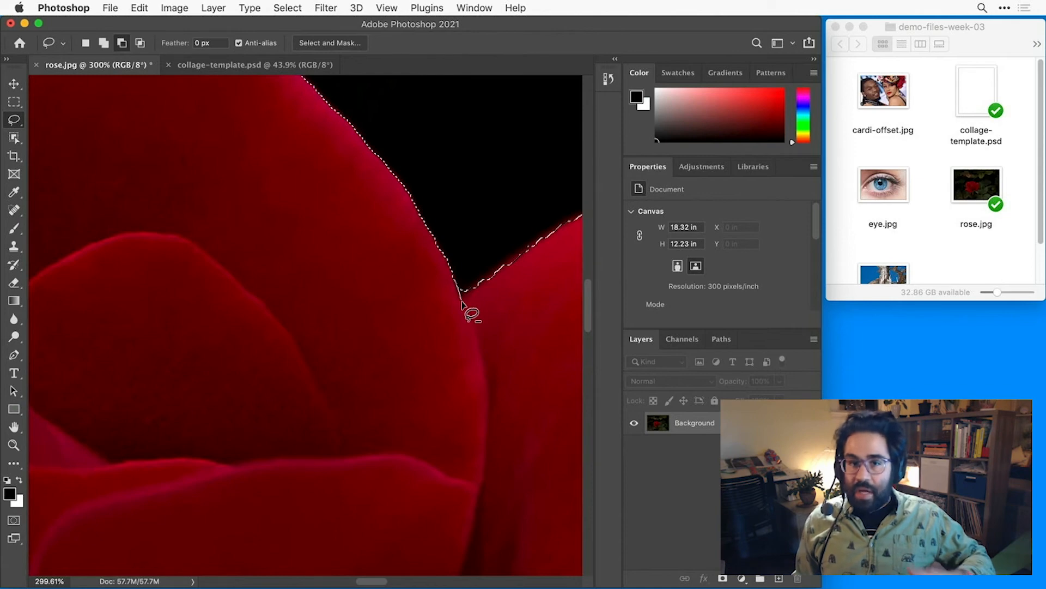
Step: Subtract the roughly outlined left sepal and the dark gap between the two sepals under the rose from the selection
drag(442, 368, 165, 367)
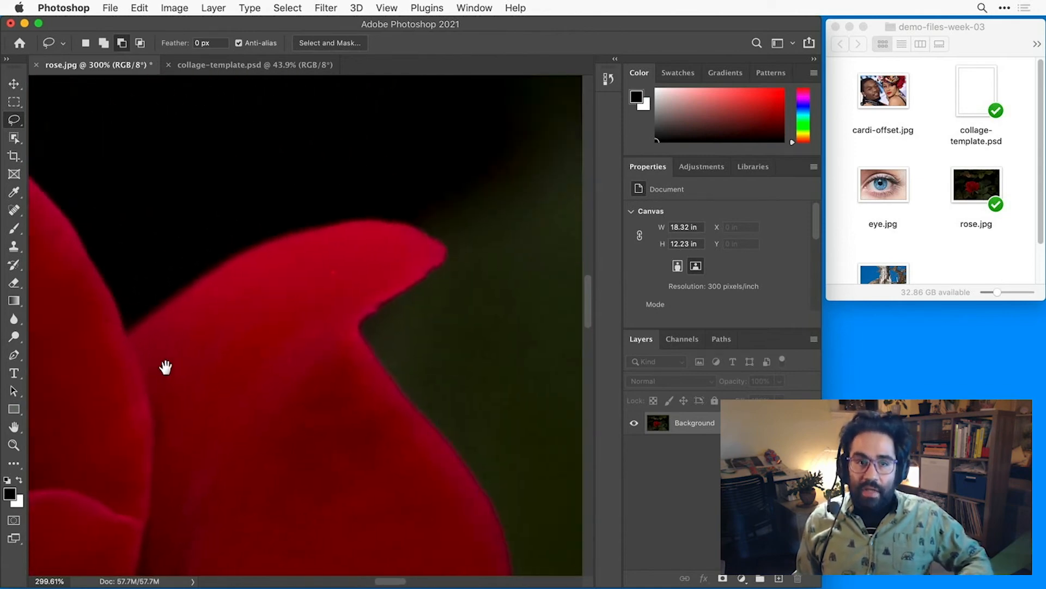
mouse_move(252, 459)
mouse_down()
mouse_move(306, 252)
mouse_move(296, 100)
mouse_up()
drag(354, 448, 325, 234)
drag(311, 318, 390, 138)
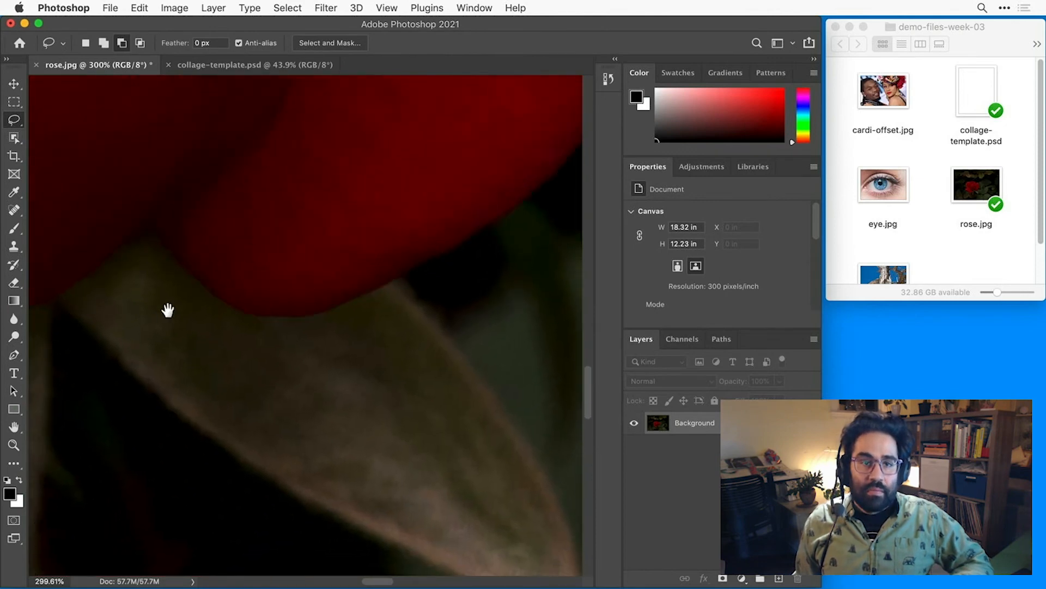
drag(168, 309, 287, 254)
scroll(287, 254, down, 3)
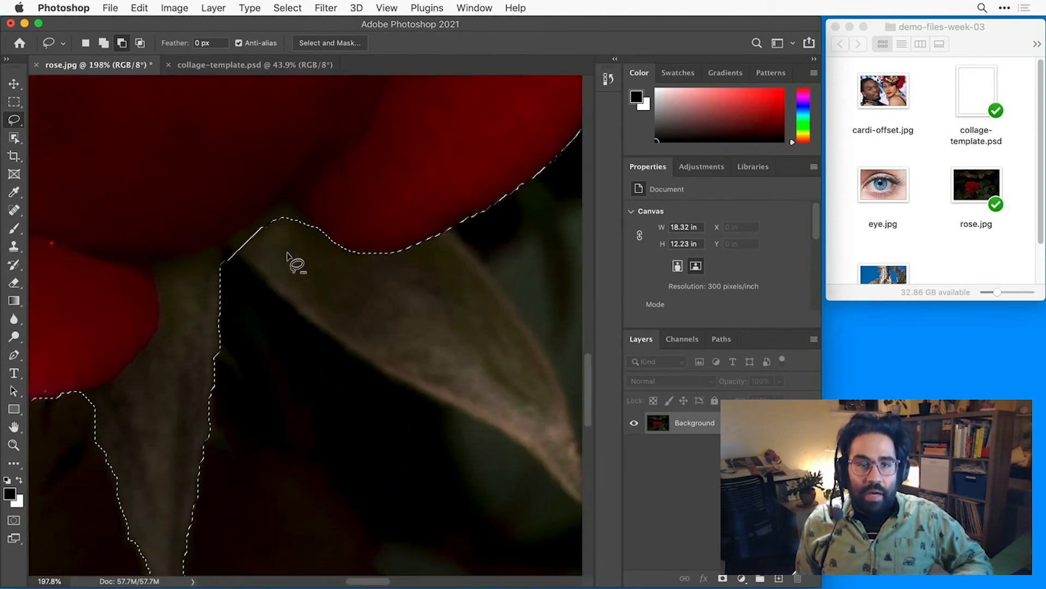
scroll(283, 253, down, 2)
drag(248, 325, 262, 276)
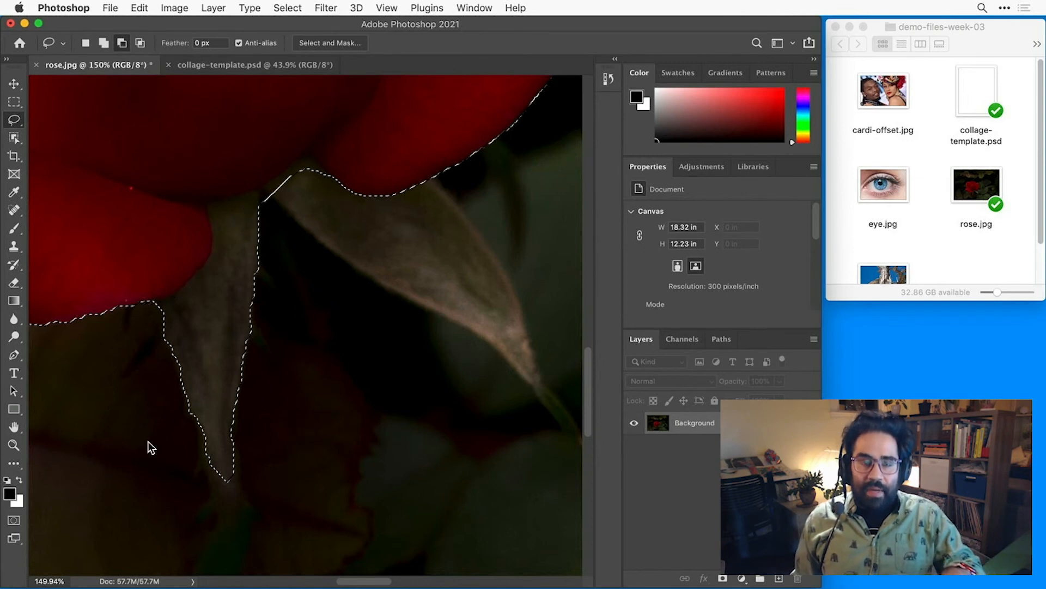
mouse_move(227, 350)
mouse_down()
mouse_move(241, 341)
mouse_move(244, 353)
mouse_up()
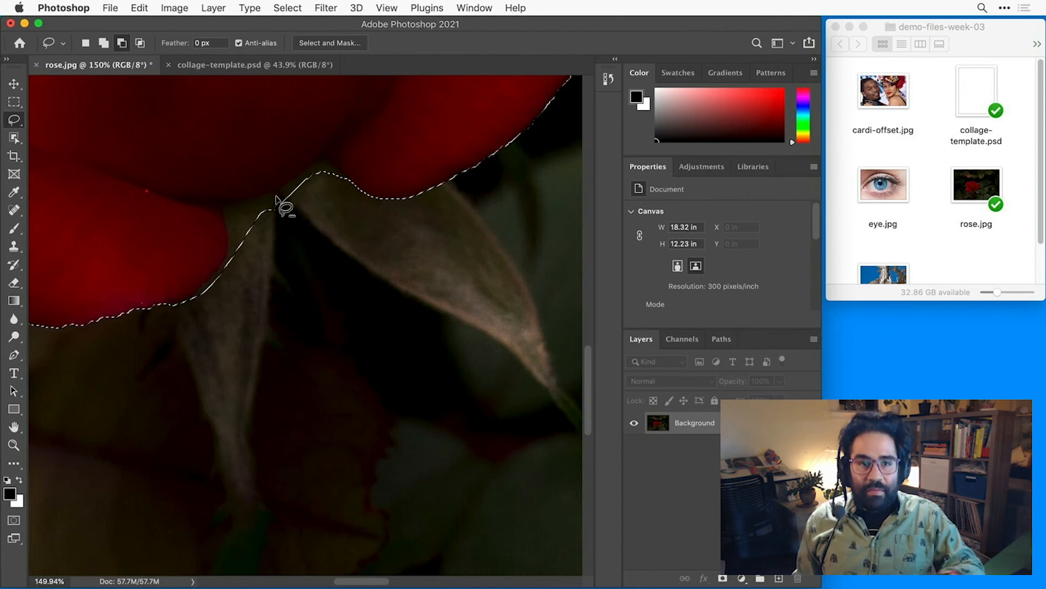
scroll(277, 192, up, 3)
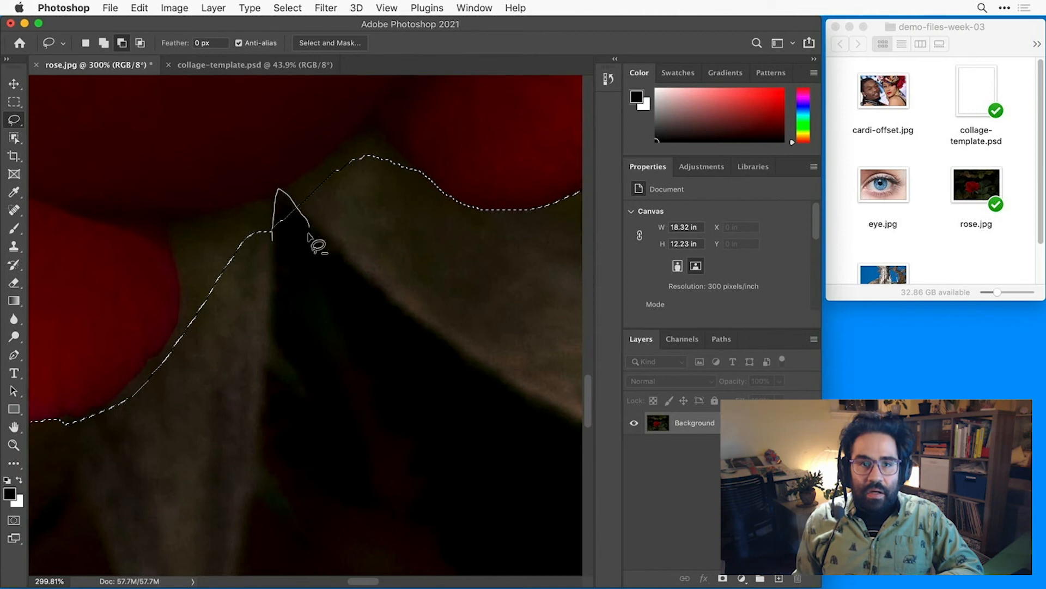
drag(308, 233, 288, 257)
Step: Add the left sepal back to the selection by tracing its edges freehand down to the tip with the Lasso tool
scroll(281, 274, down, 3)
mouse_move(249, 397)
mouse_down()
mouse_move(281, 333)
mouse_move(261, 337)
mouse_up()
scroll(234, 336, up, 1)
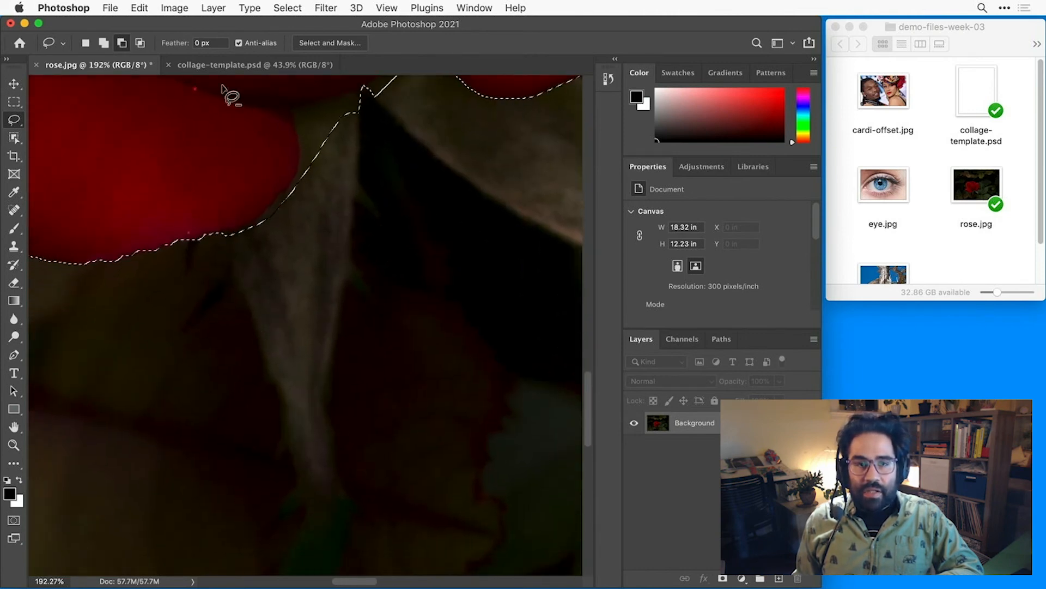
click(104, 43)
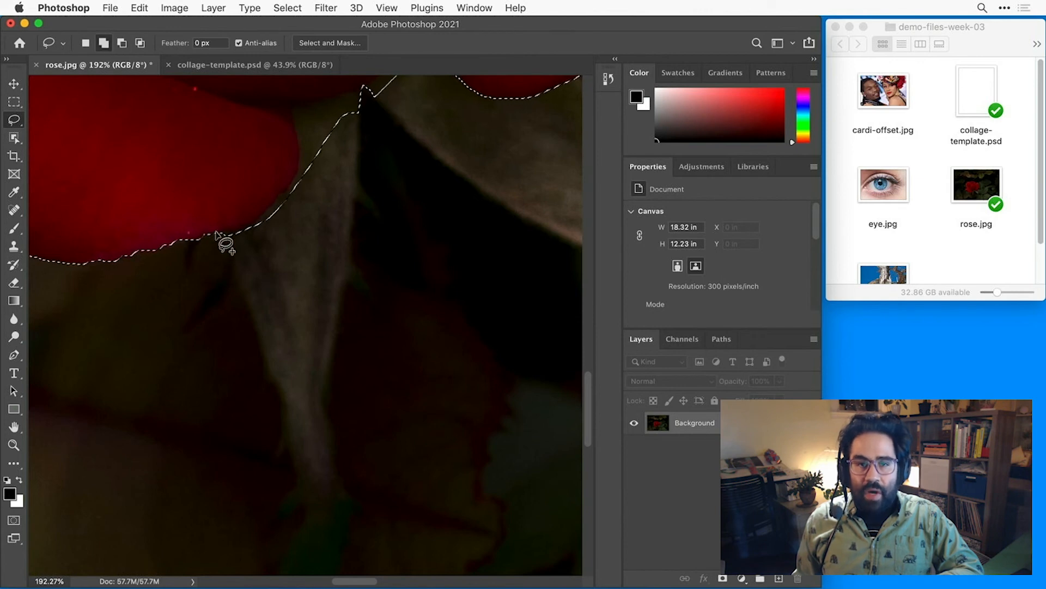
drag(217, 235, 236, 276)
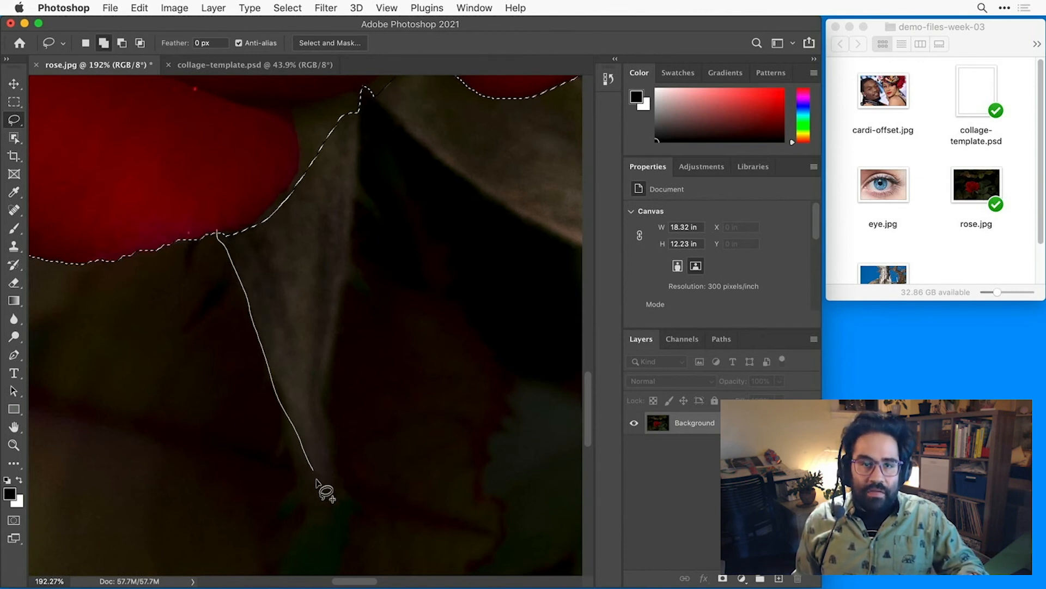
mouse_move(316, 479)
mouse_down()
mouse_move(326, 500)
mouse_move(336, 388)
mouse_up()
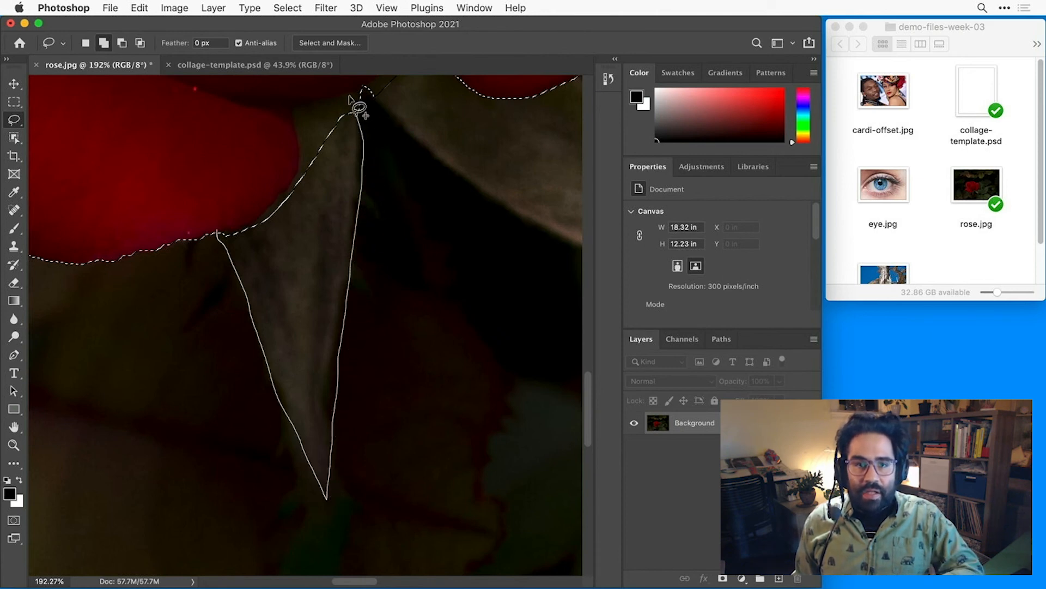
drag(359, 109, 191, 222)
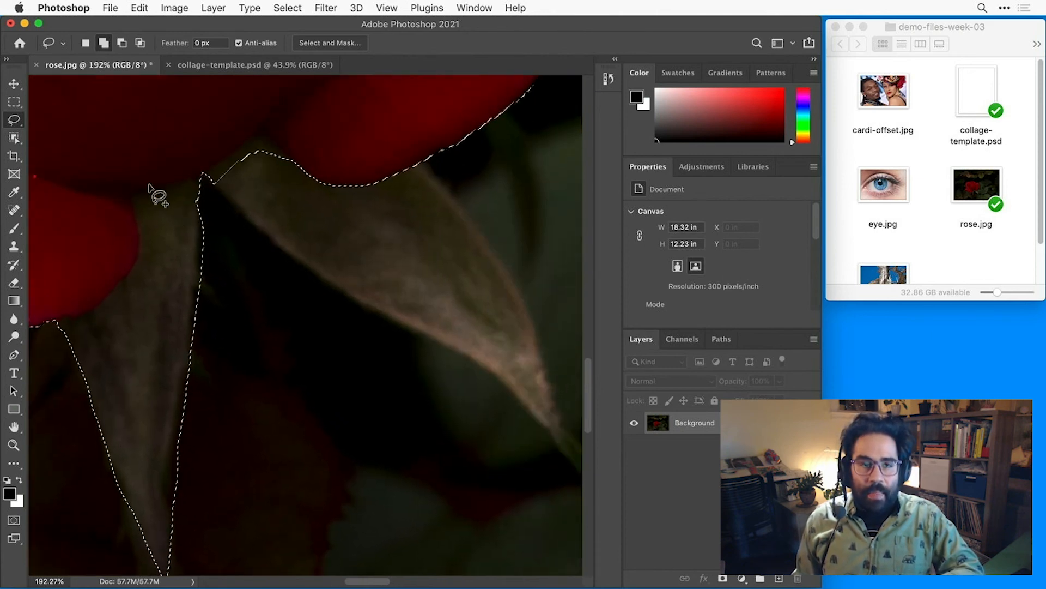
Step: Add the right sepal to the selection by tracing its outline with the Magnetic Lasso tool
click(19, 120)
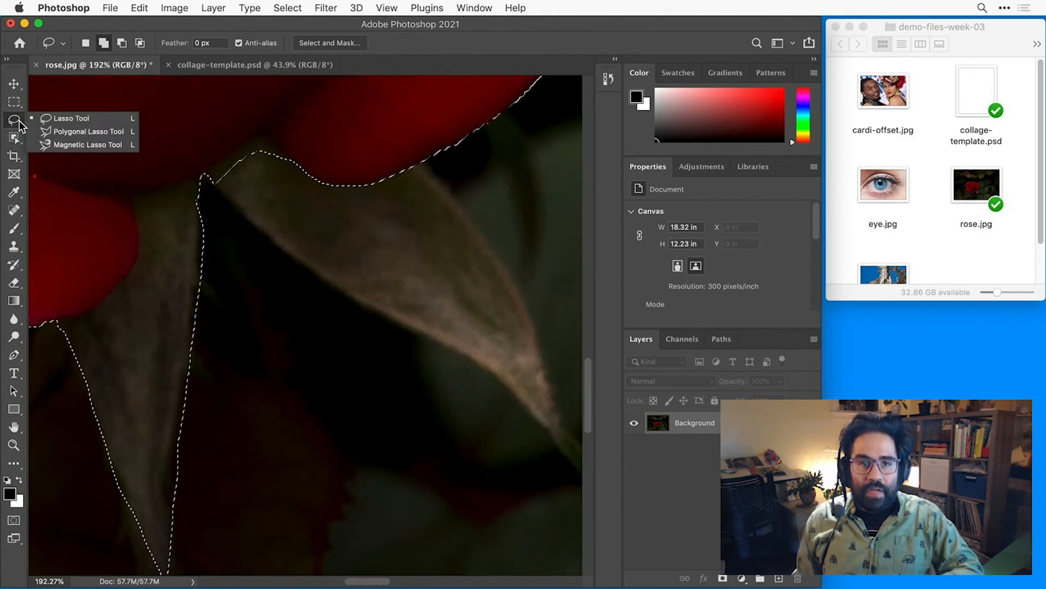
click(51, 145)
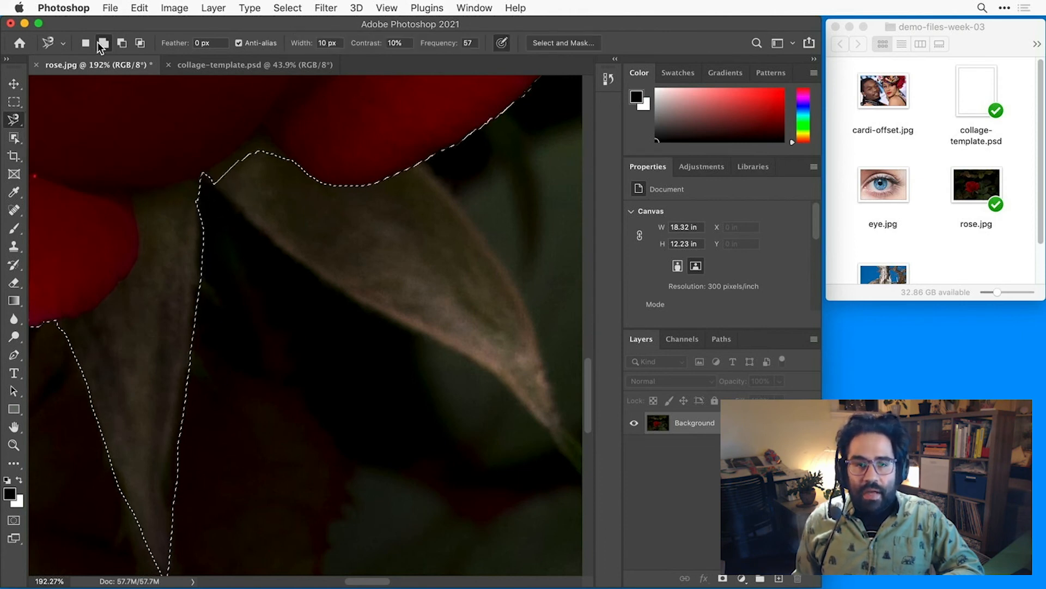
click(214, 177)
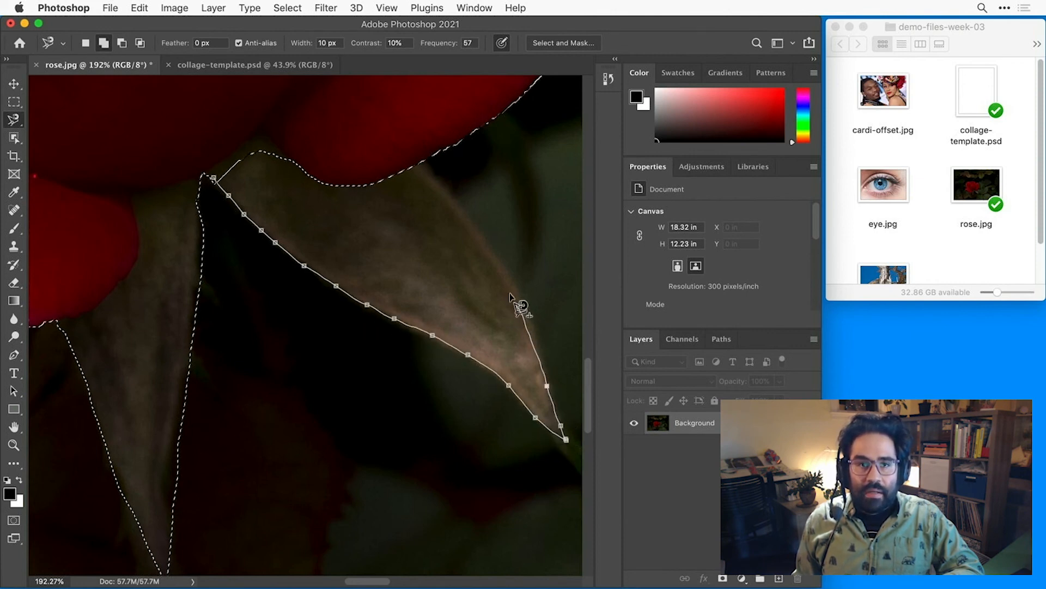
double_click(240, 104)
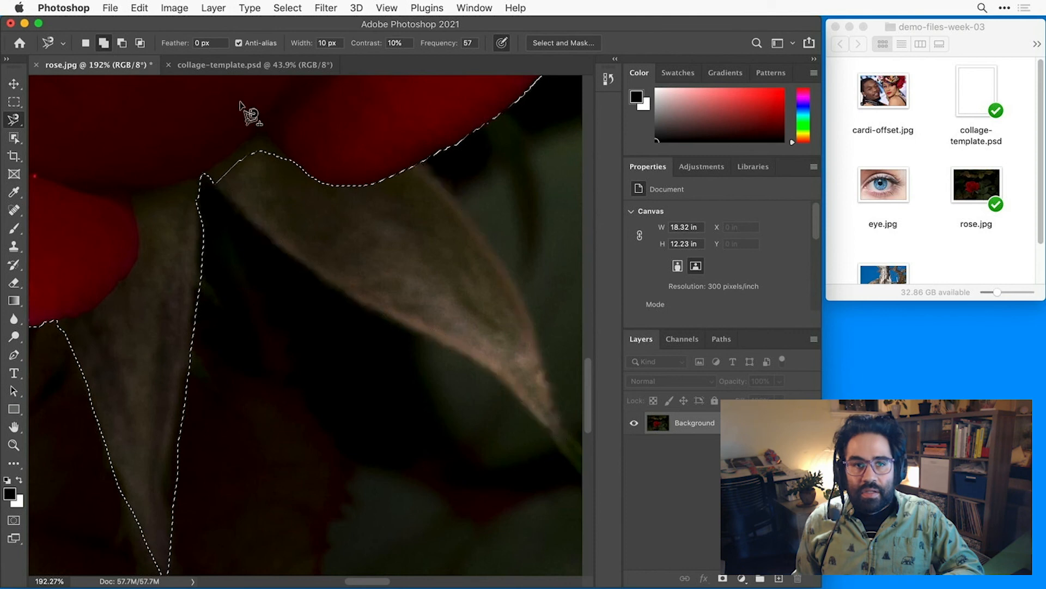
Step: Copy the selected rose and paste it into collage-template.psd
scroll(197, 249, down, 6)
scroll(198, 250, down, 10)
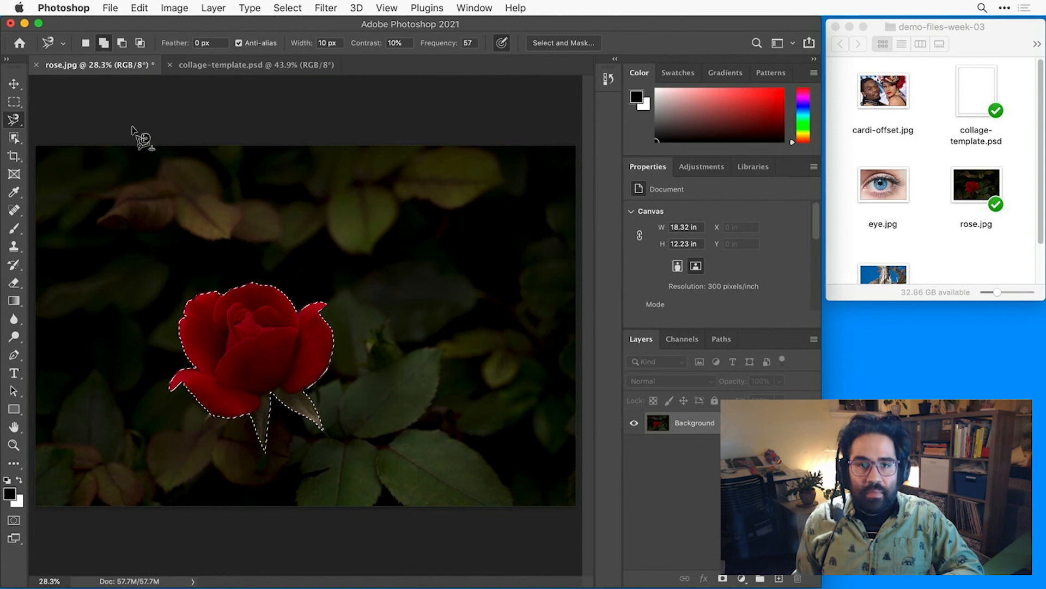
click(139, 8)
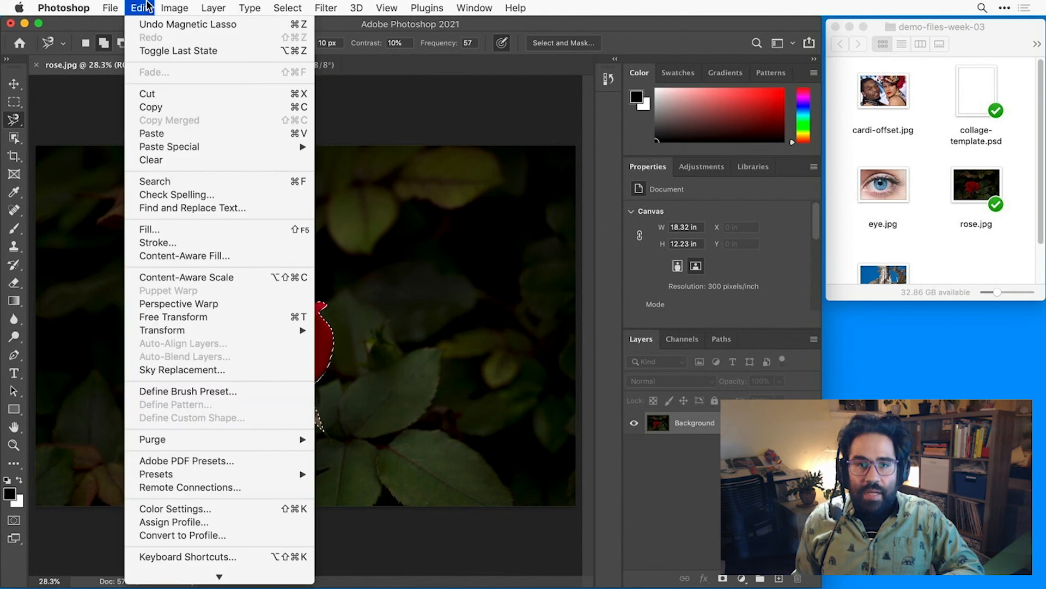
click(159, 107)
click(250, 67)
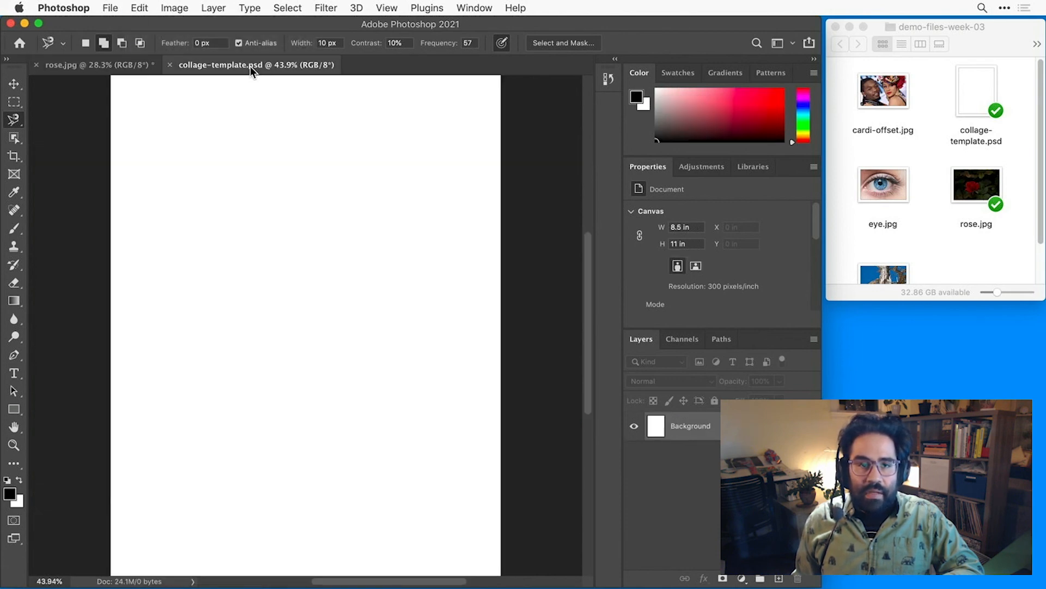
click(140, 9)
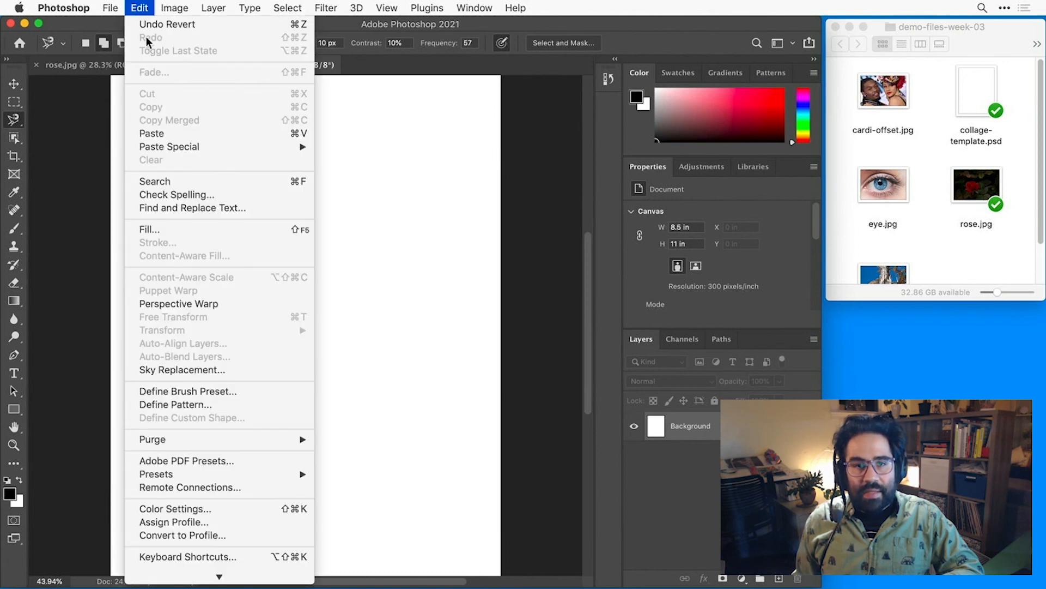
click(160, 133)
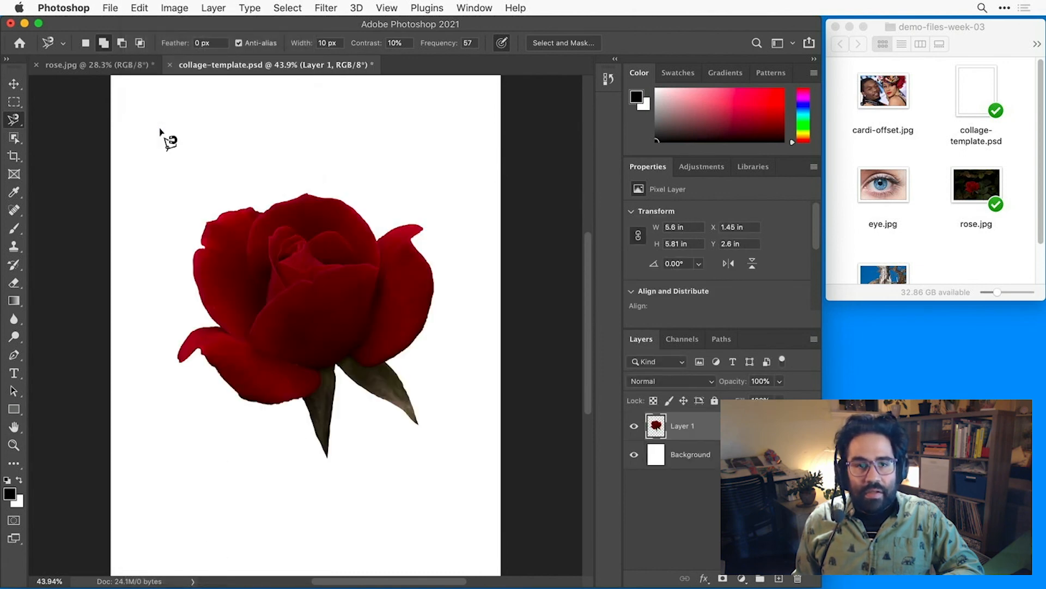